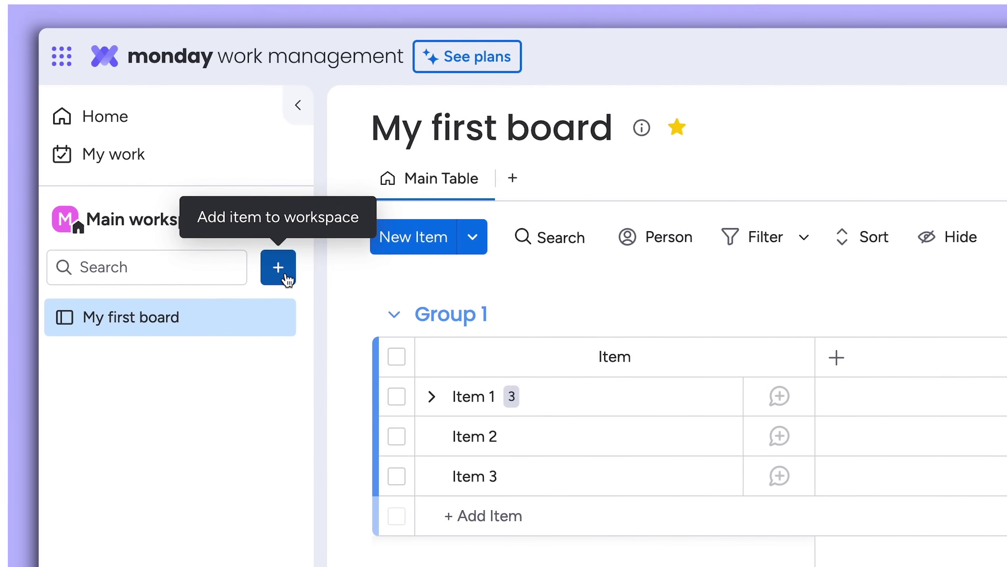
- Preview the Digital asset management template from the workspace's template gallery
click(278, 266)
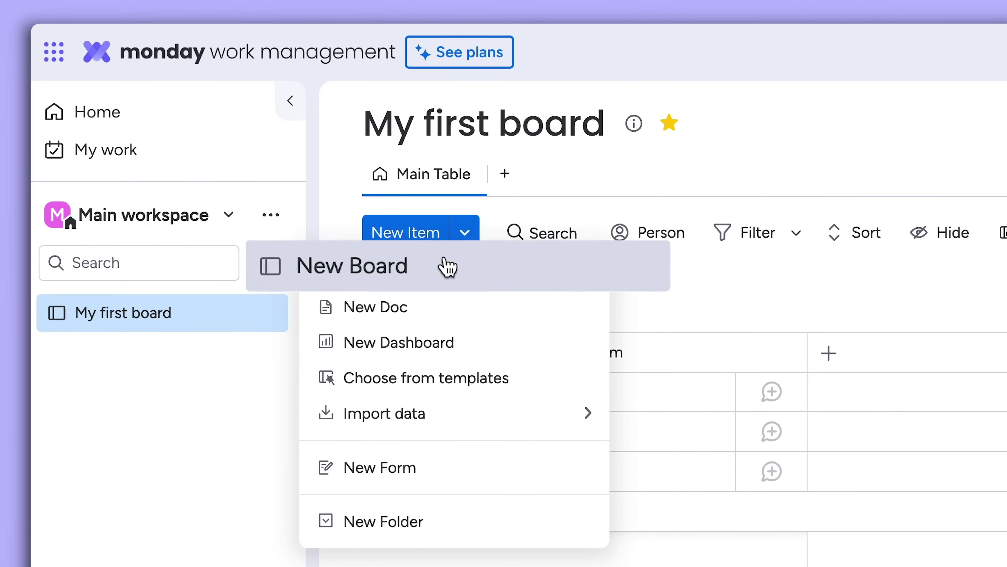
click(530, 379)
click(500, 294)
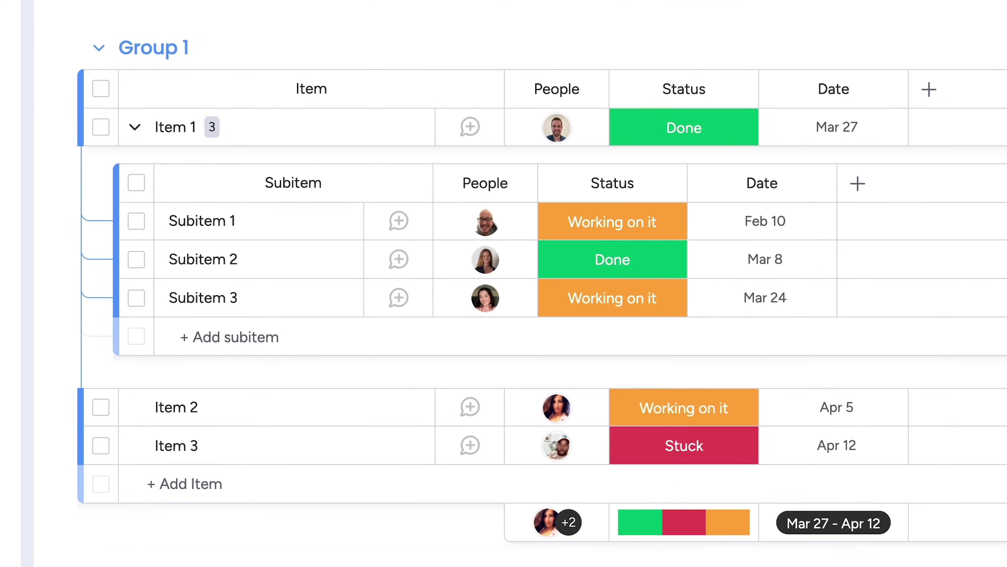
- Collapse the three subitems listed under Item 1
click(135, 127)
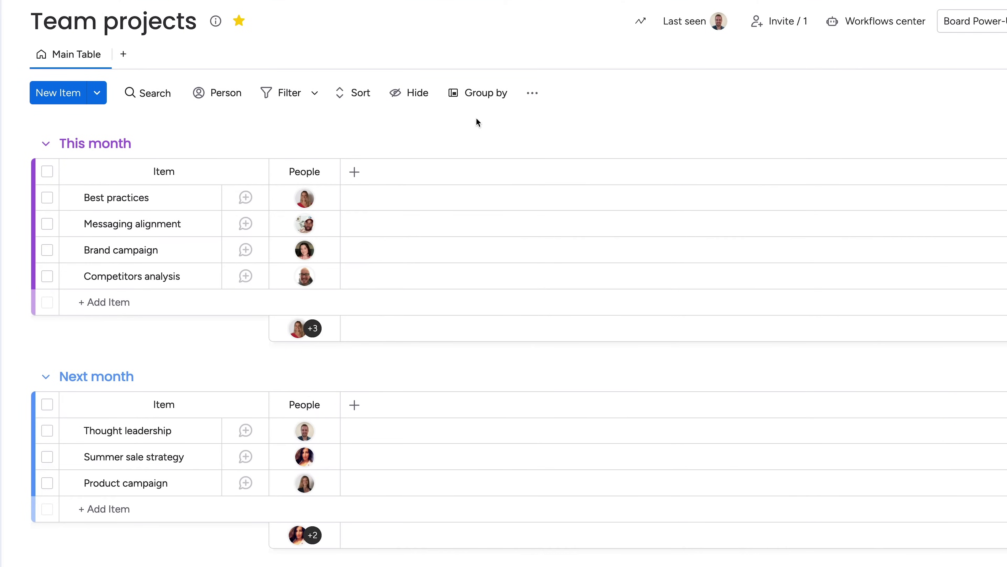
- Add a Timeline column and, from the Column Center, an Email column to the board
click(354, 171)
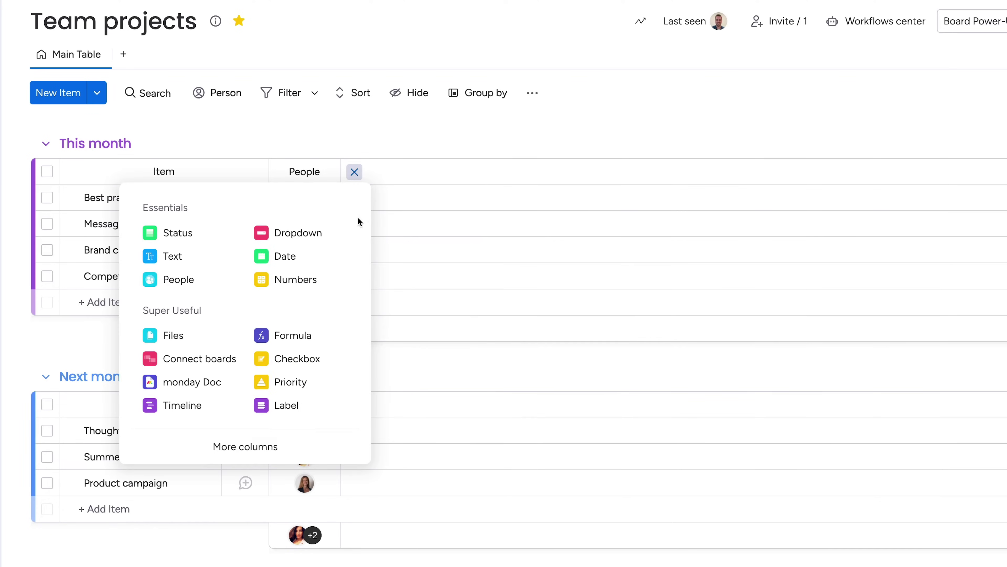
click(226, 404)
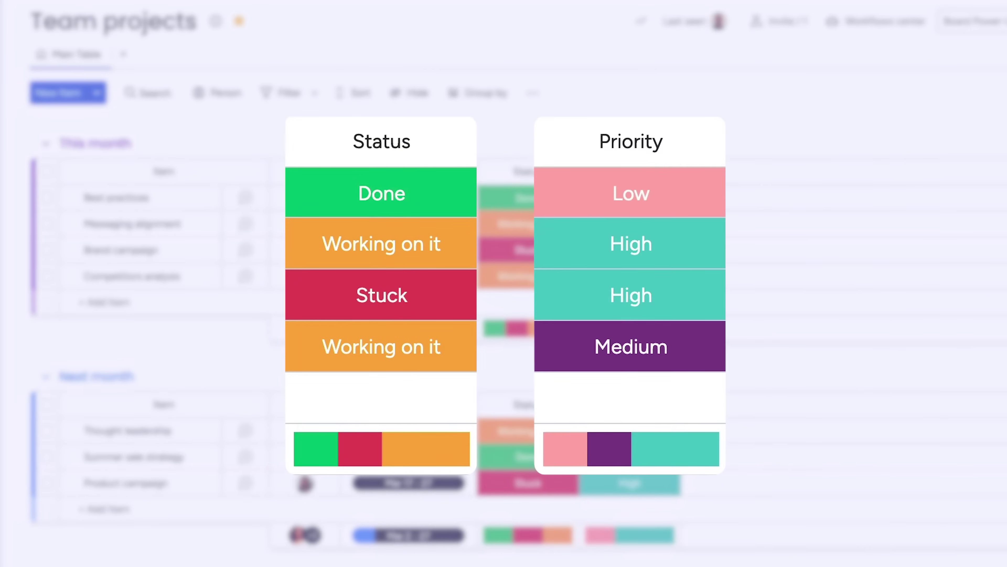
click(694, 172)
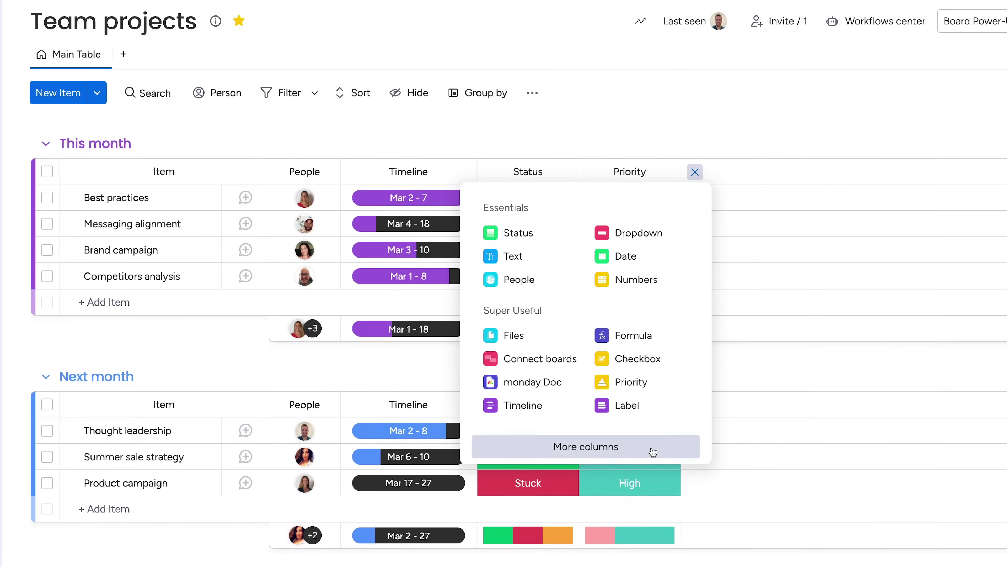
click(653, 451)
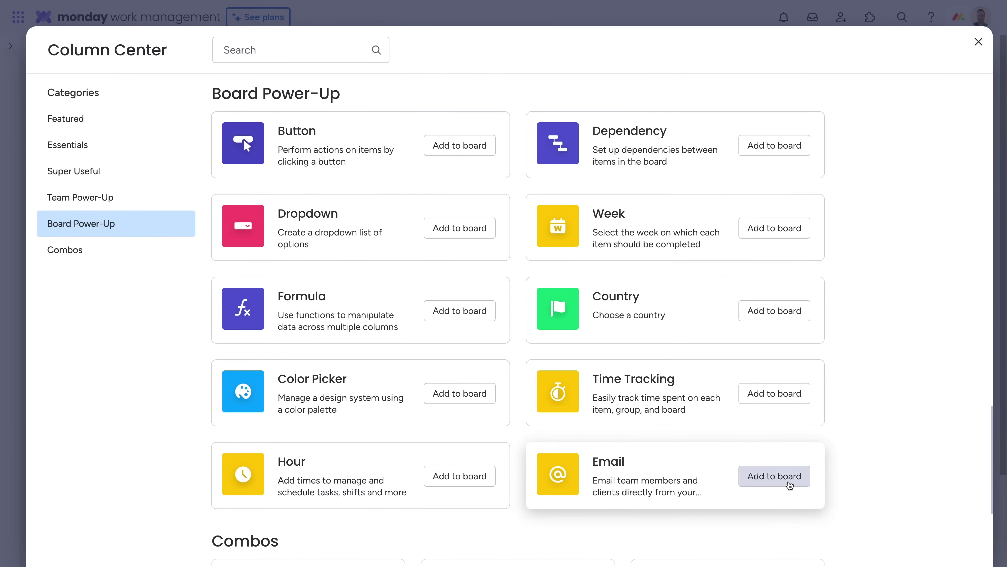
click(790, 481)
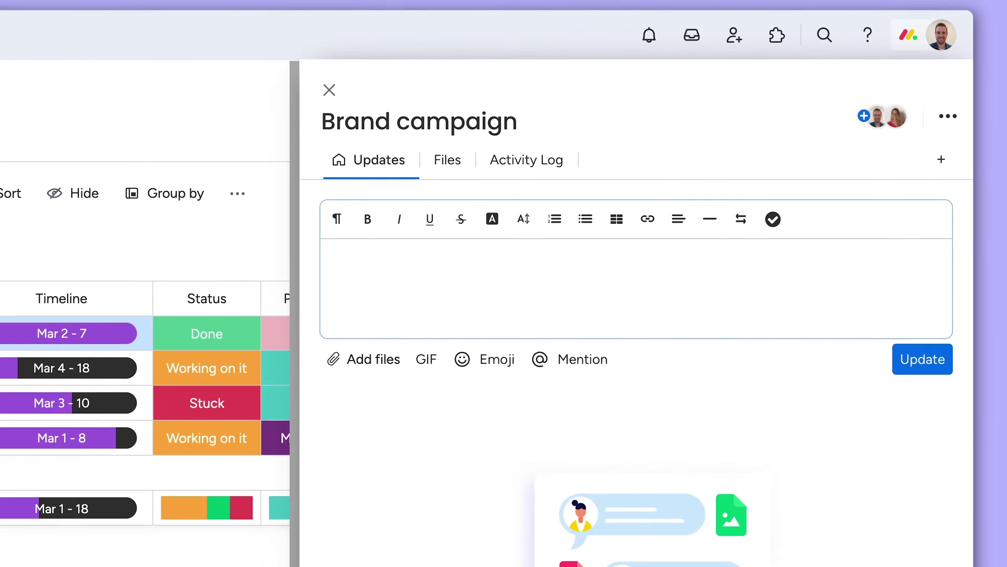
- Add a regular-weight line 'Could you take a look' that @-mentions a teammate, ending with '?'
key(Return)
key(ctrl+b)
text(Could)
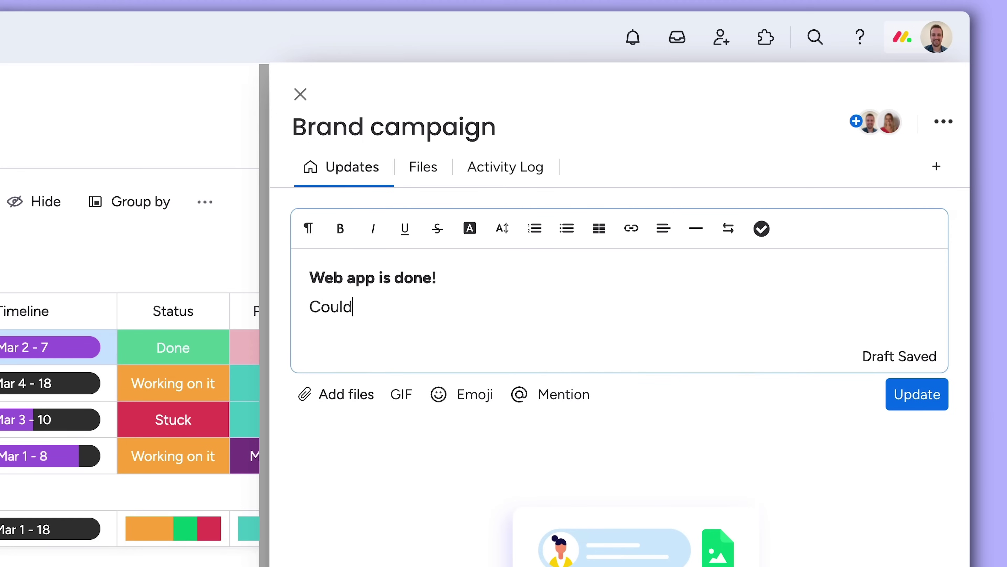
text( you take a look, @no)
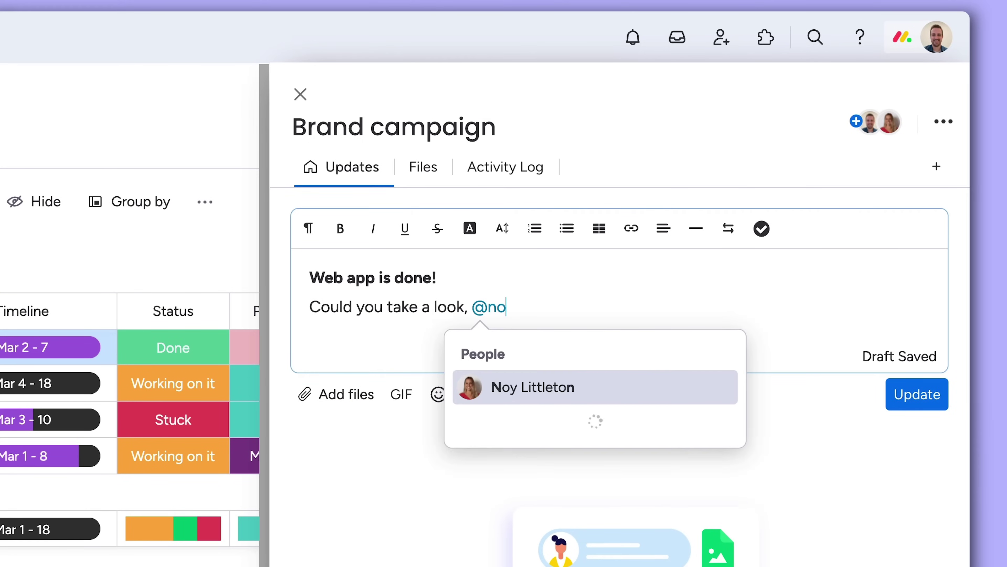
key(Return)
text(?)
- Attach an image from the computer and post the update on Brand campaign
click(356, 403)
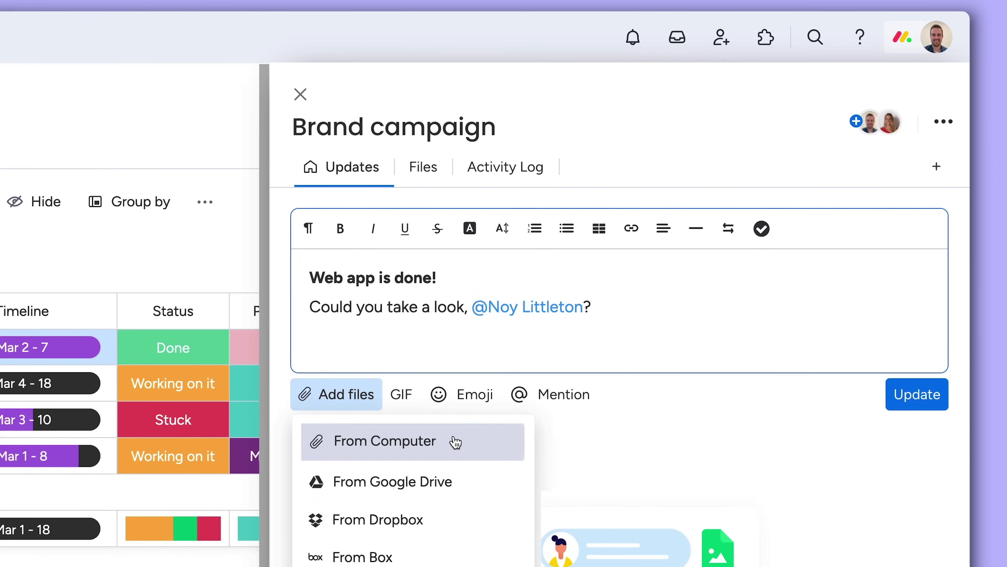
click(455, 442)
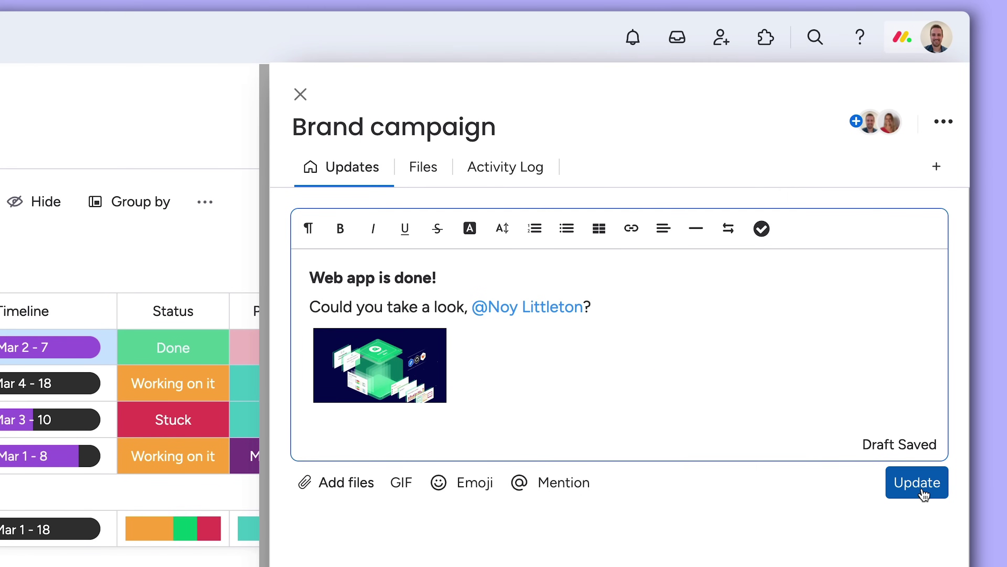
click(922, 493)
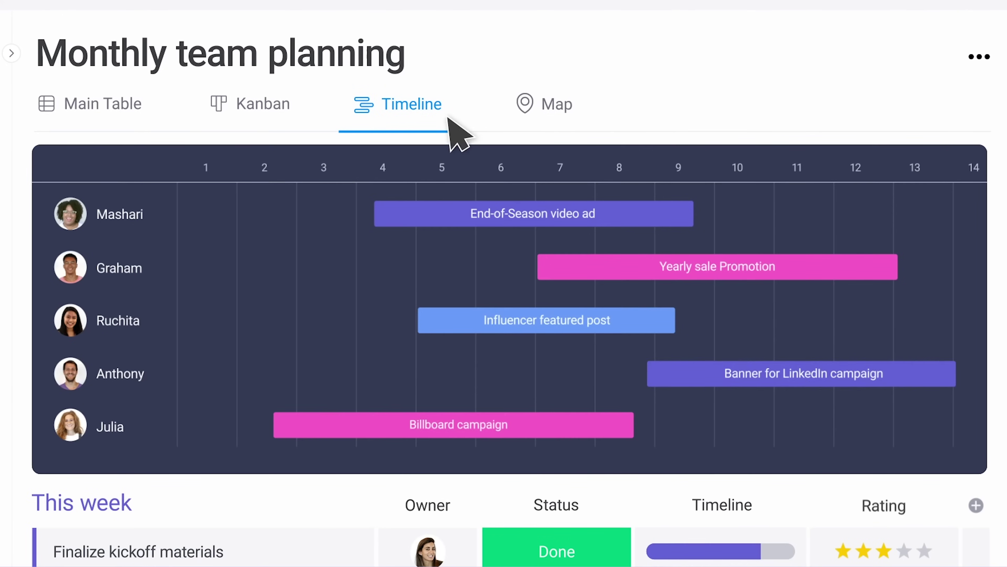
- Look through the Map, Chart and Files Gallery views, then bring up the full views catalogue
click(558, 119)
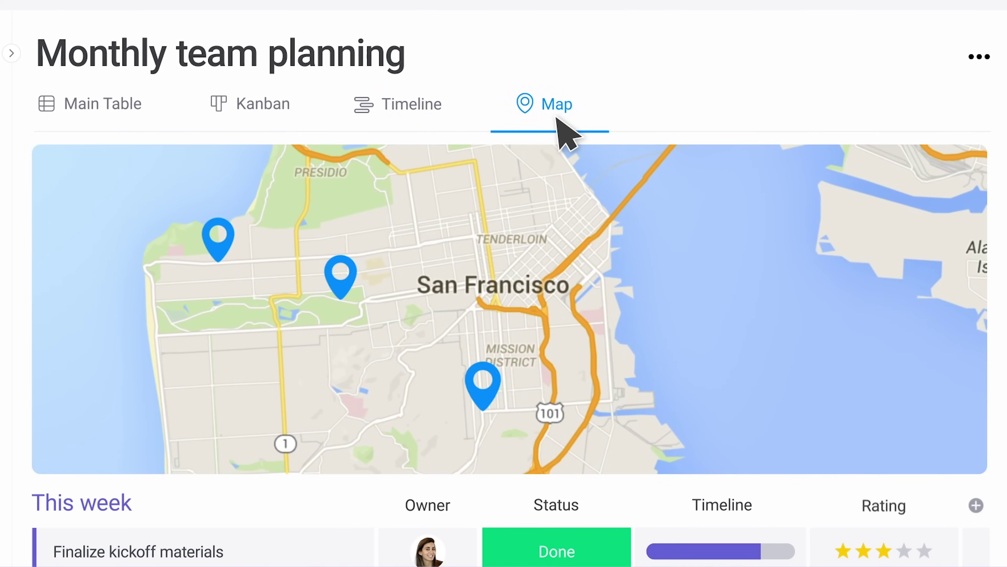
click(138, 91)
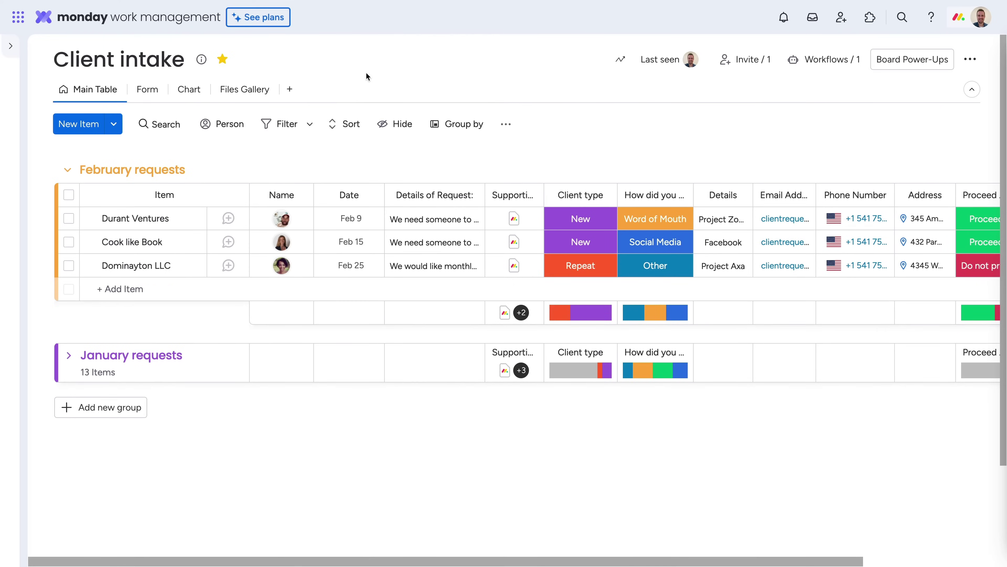
click(185, 91)
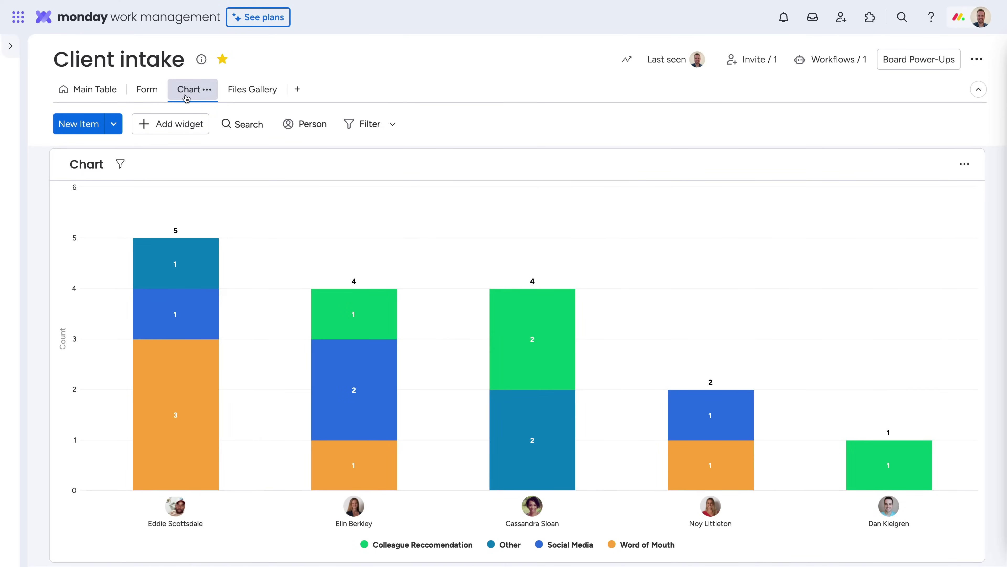
click(253, 90)
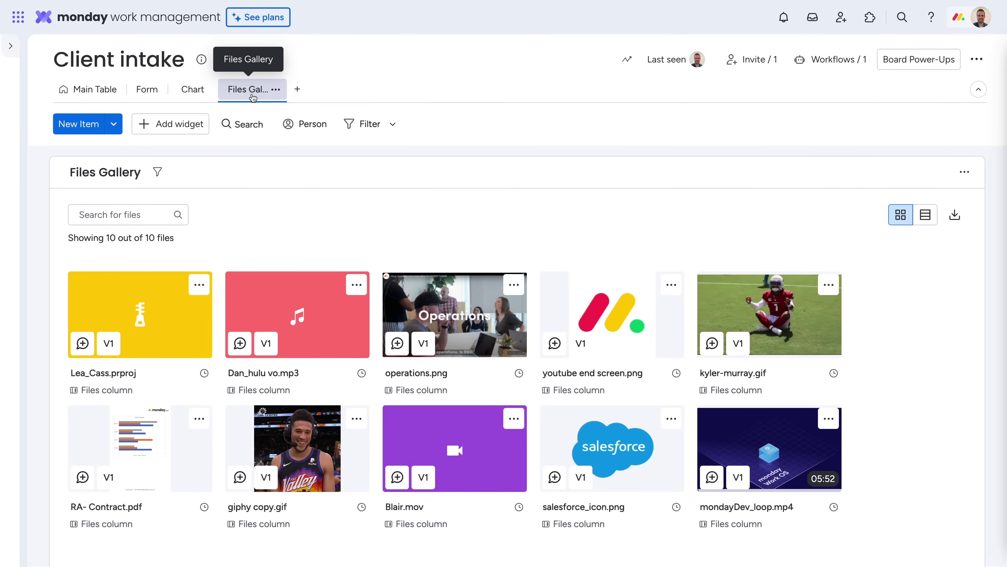
click(297, 89)
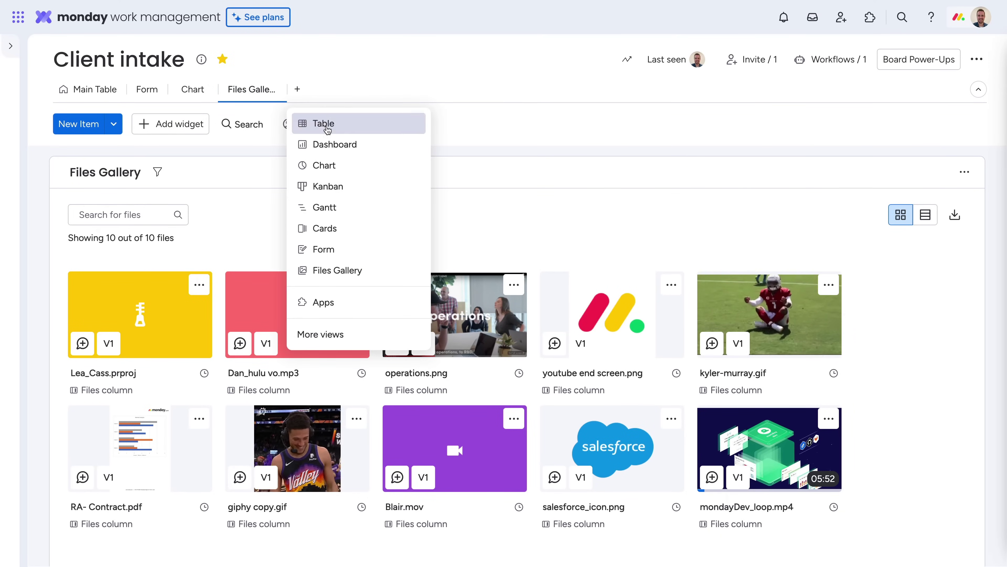
click(349, 334)
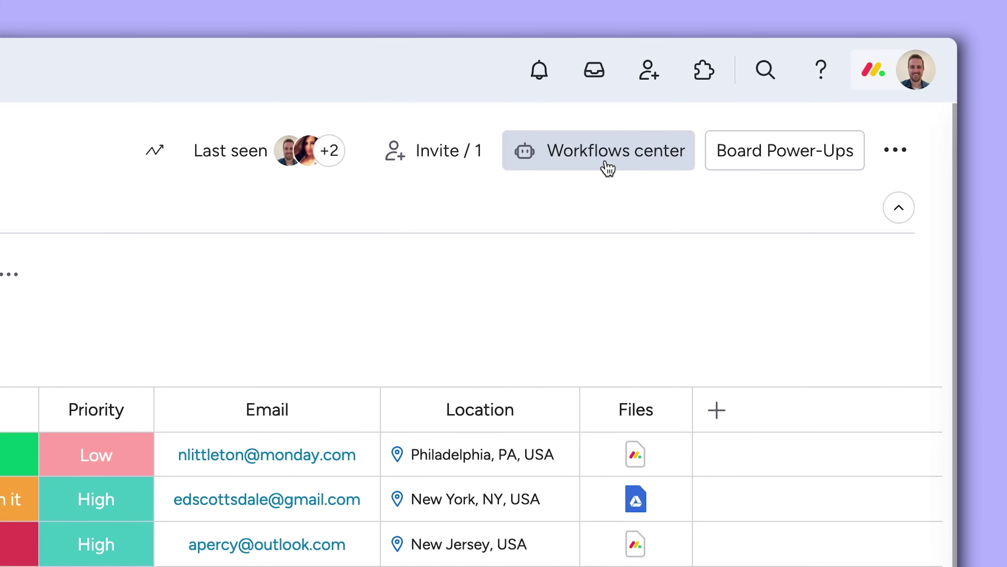
- Reach Slack's connection page through the Workflows center's Apps & Integrations
click(607, 167)
click(142, 129)
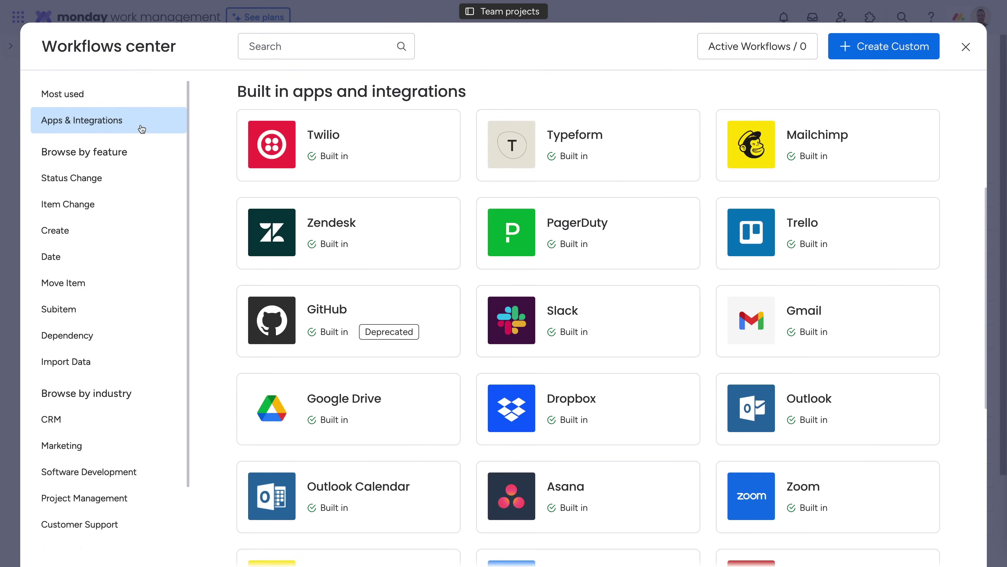
click(609, 338)
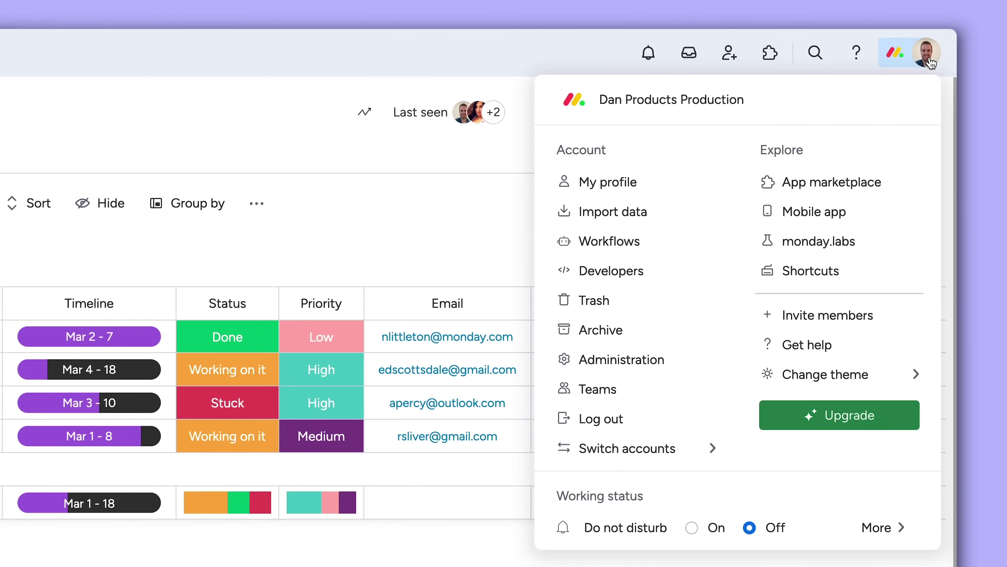
- Go to the App marketplace and scroll down to the Apps by monday.com section
click(901, 187)
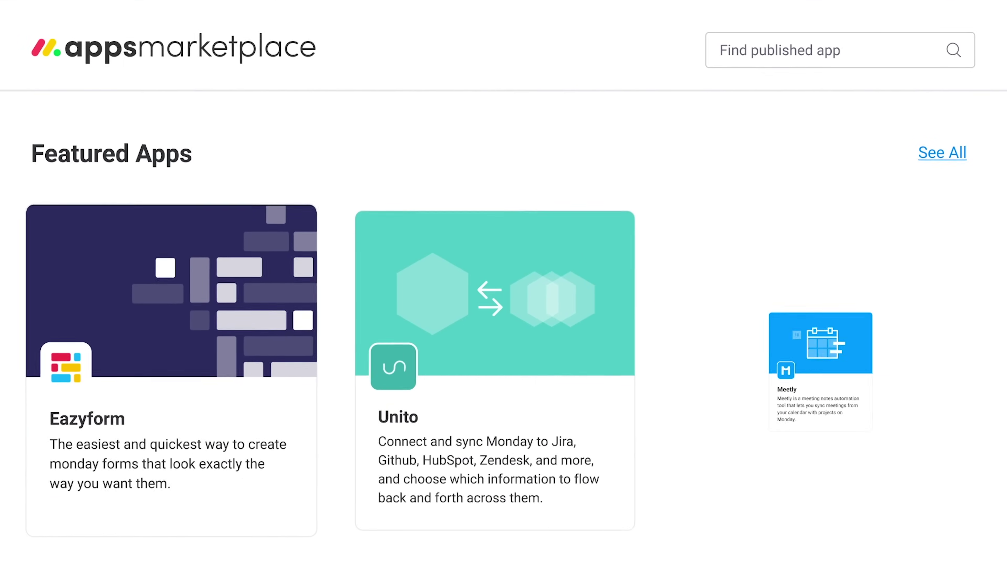
scroll(535, 382, down, 5)
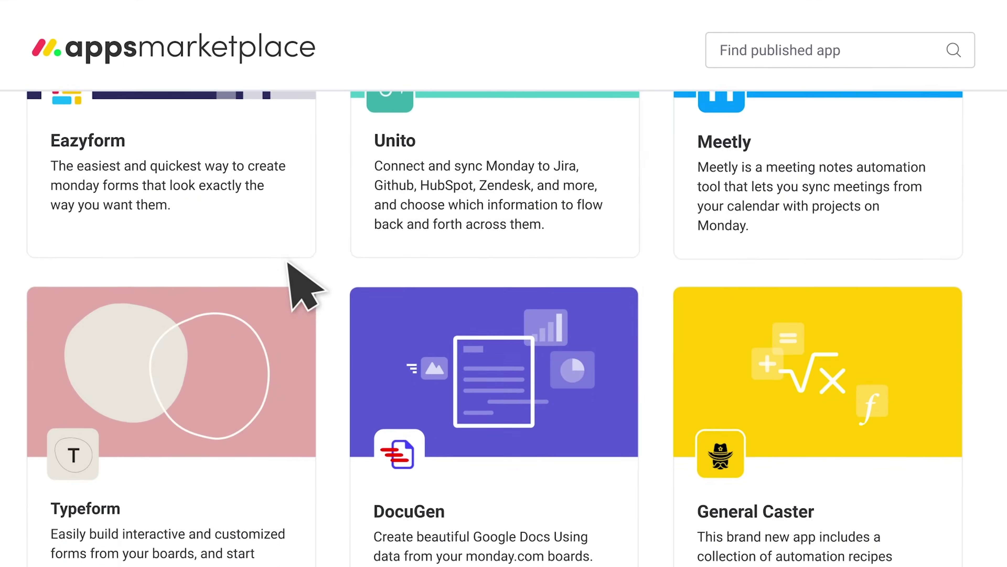
scroll(291, 264, down, 15)
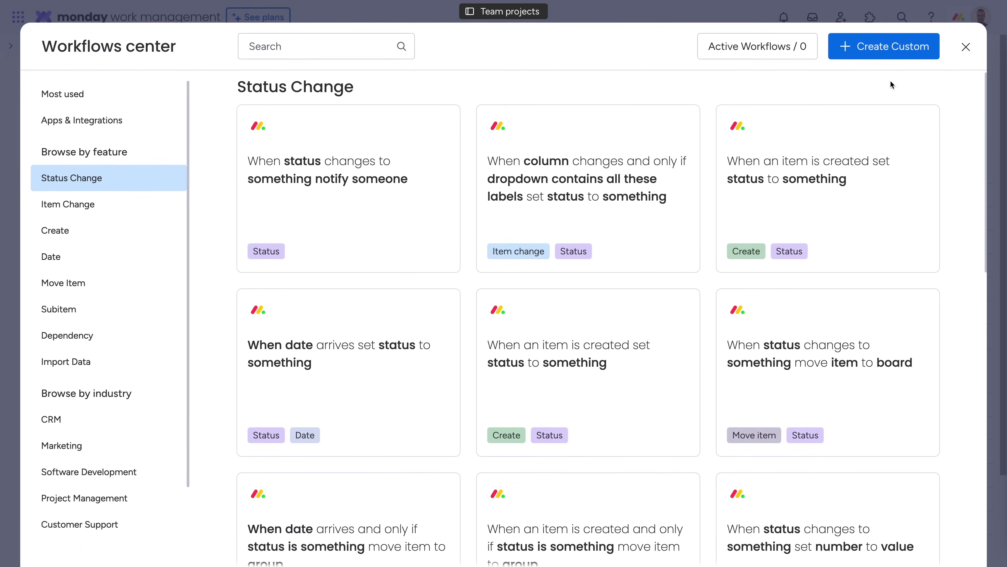
- Create a custom automation that notifies a person when Status changes to Done
click(898, 58)
click(484, 136)
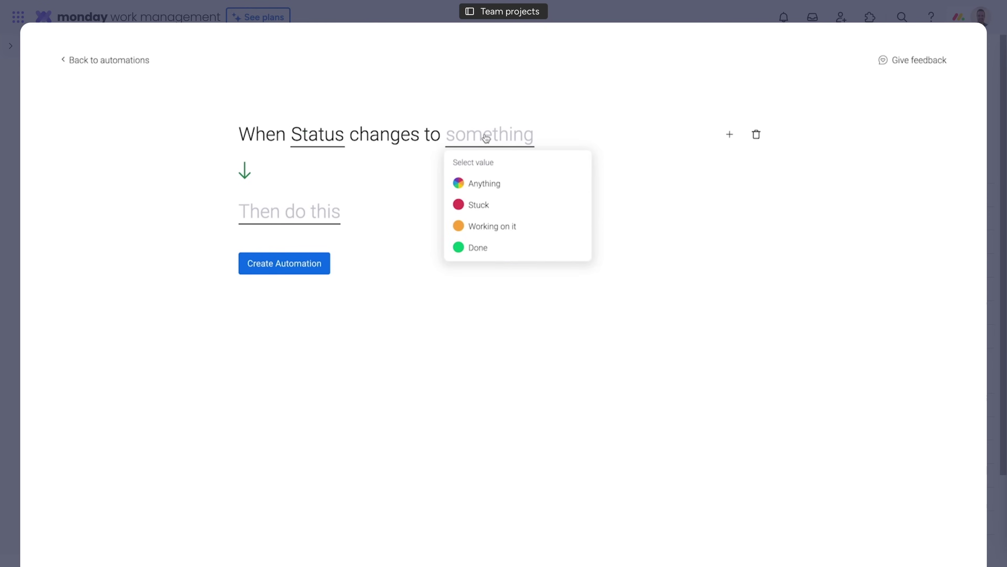
click(487, 247)
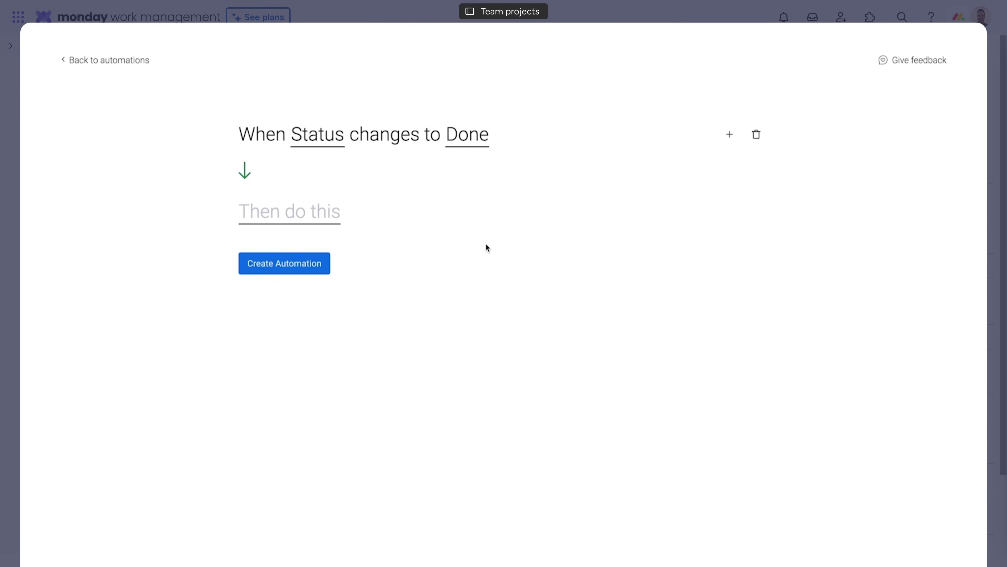
click(283, 274)
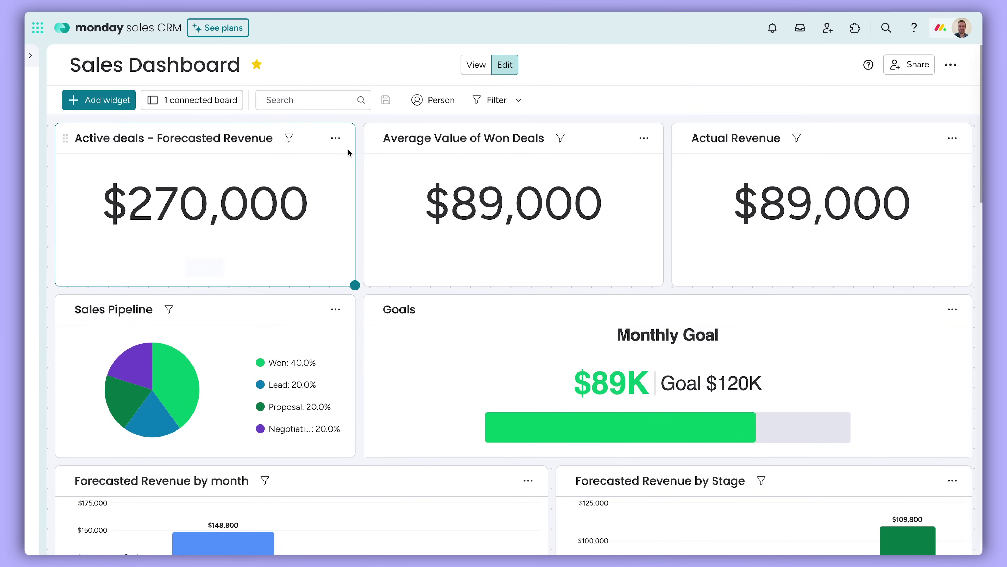
- Narrow the Sales Dashboard's Goals widget to one column wide by dragging its corner
mouse_move(315, 213)
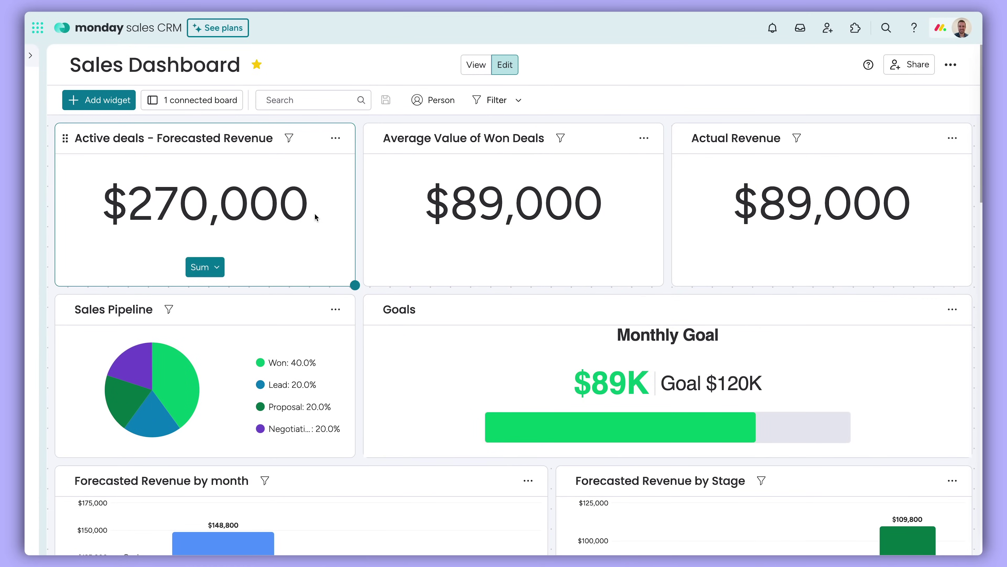
mouse_move(189, 401)
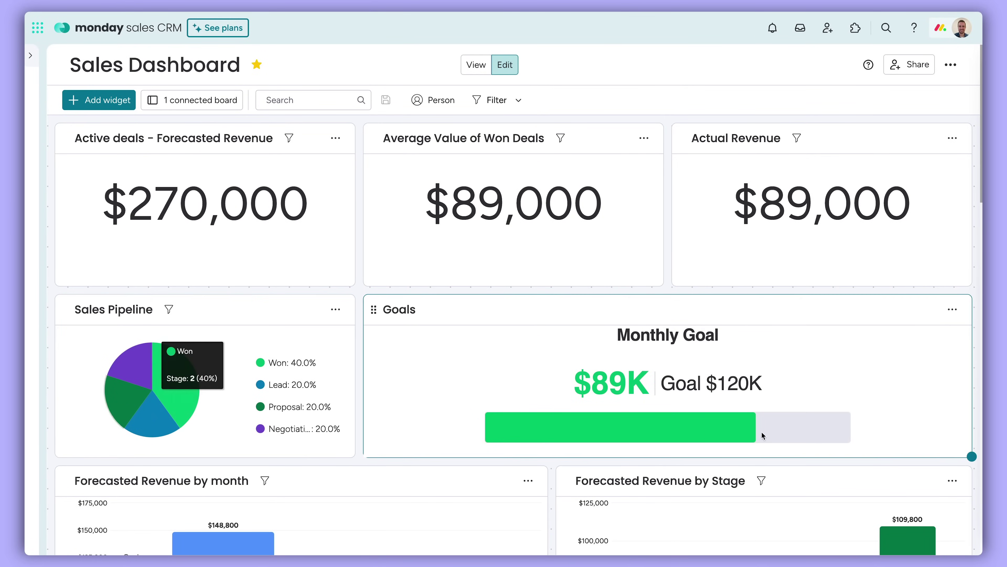
drag(972, 455, 668, 451)
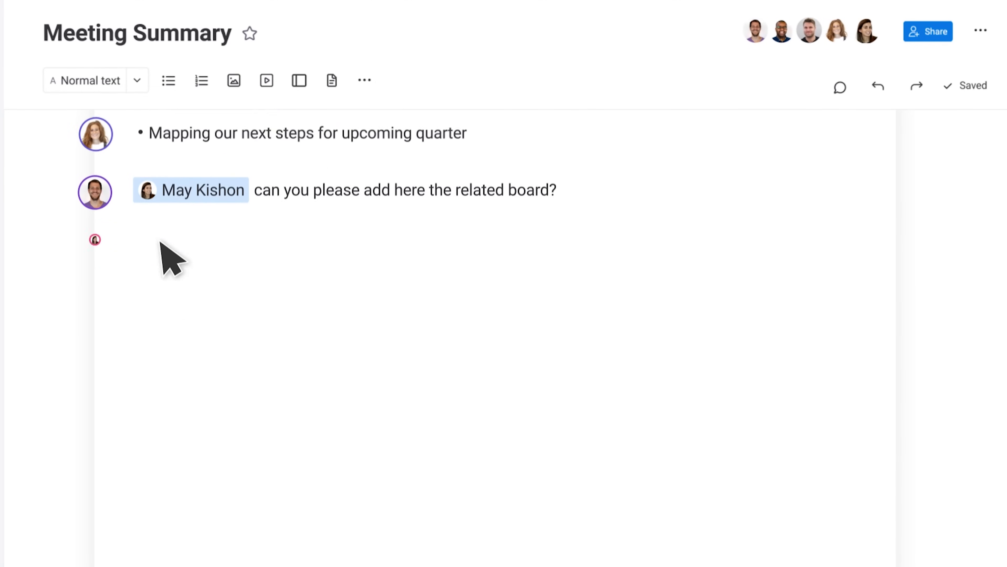
- Embed the Sales pipeline board in the doc and link 'Order more coffee' to Operations - NY
click(187, 456)
click(223, 329)
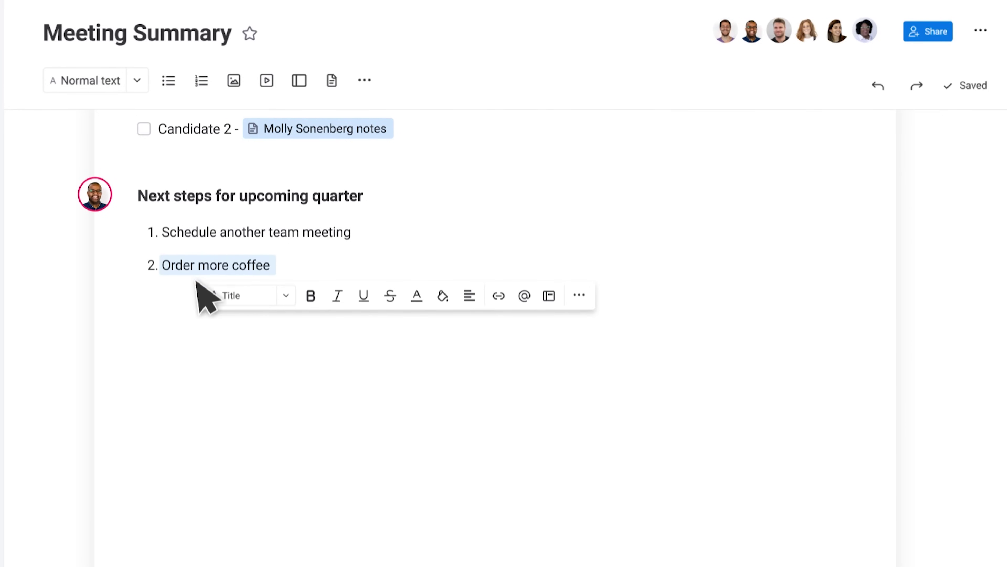
click(549, 296)
click(677, 418)
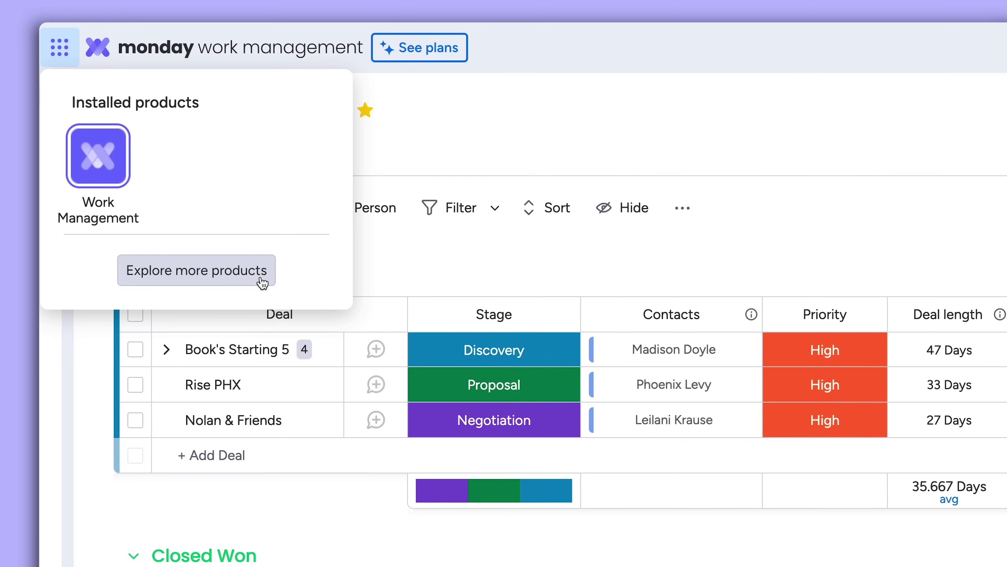
- Open the Product store to browse monday sales CRM and monday dev alongside work management
click(262, 282)
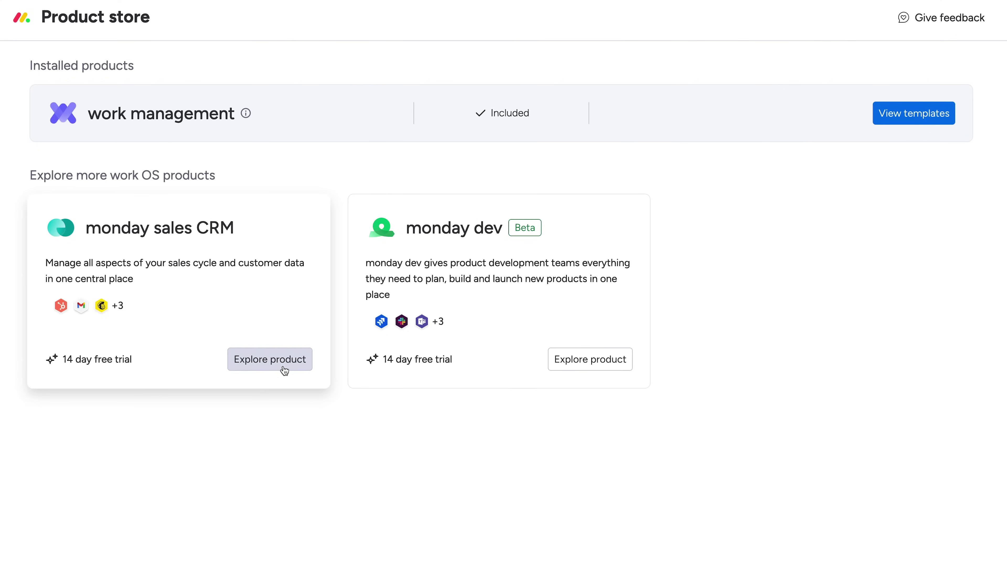